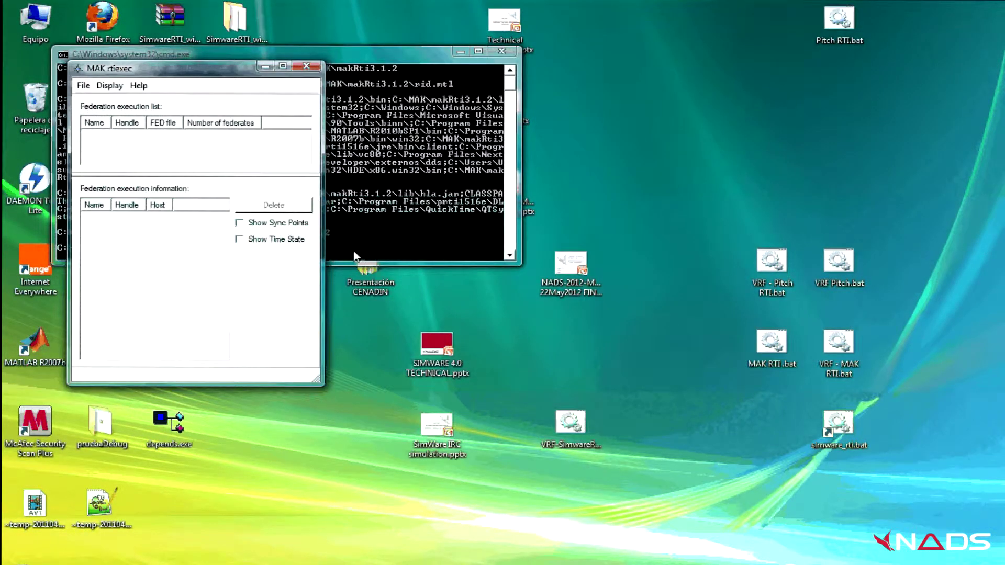
Step: Start VR-Forces for the MAK RTI and launch it with the PIPER simulation connection
double_click(848, 348)
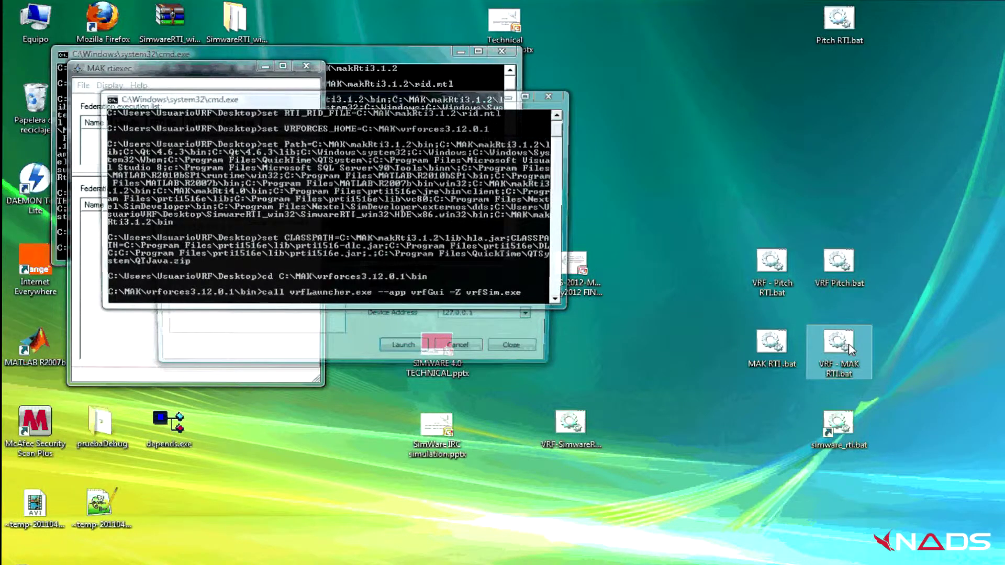
click(173, 251)
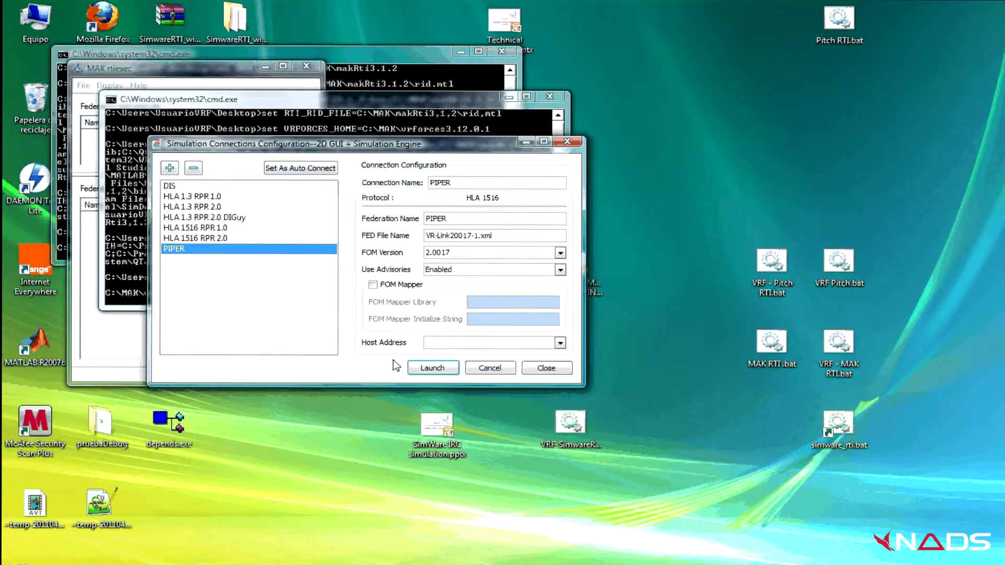
click(432, 368)
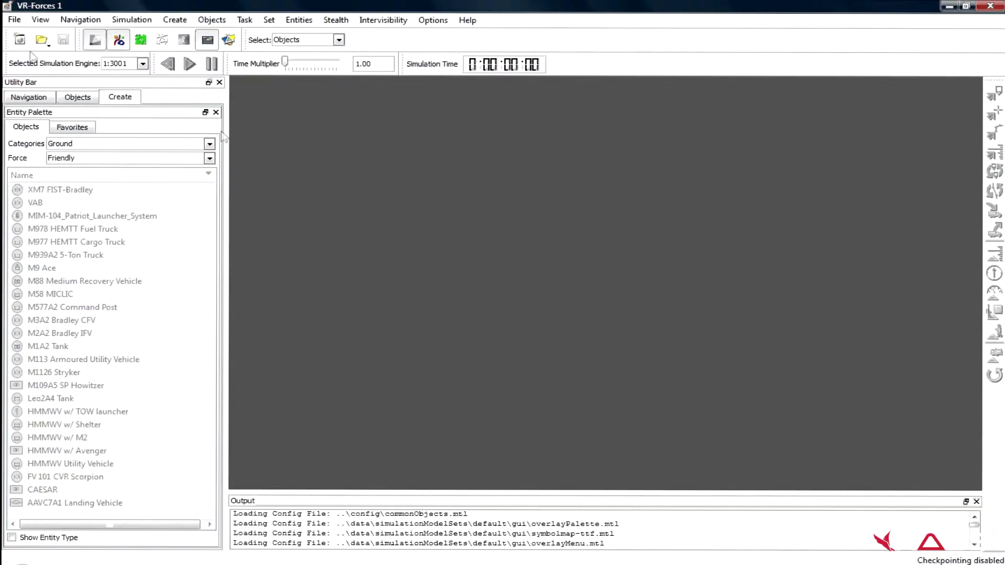
Step: Load the escenarioHLA.scn scenario
click(14, 20)
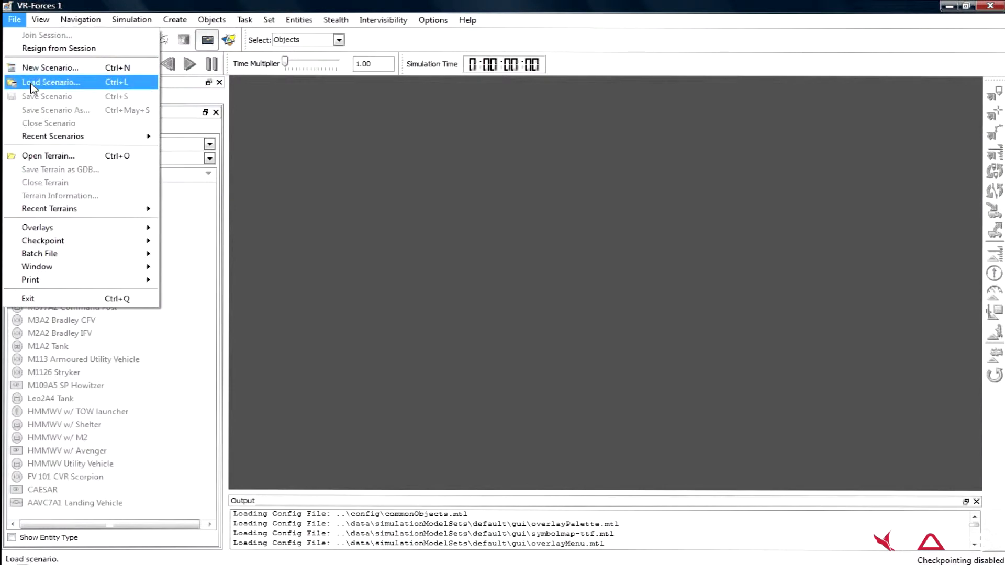
click(50, 82)
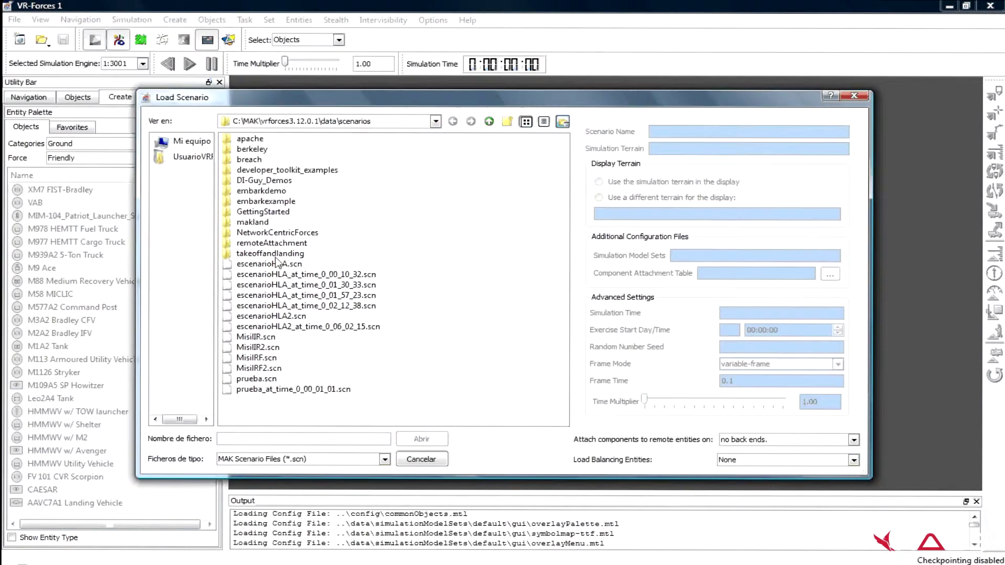
double_click(275, 263)
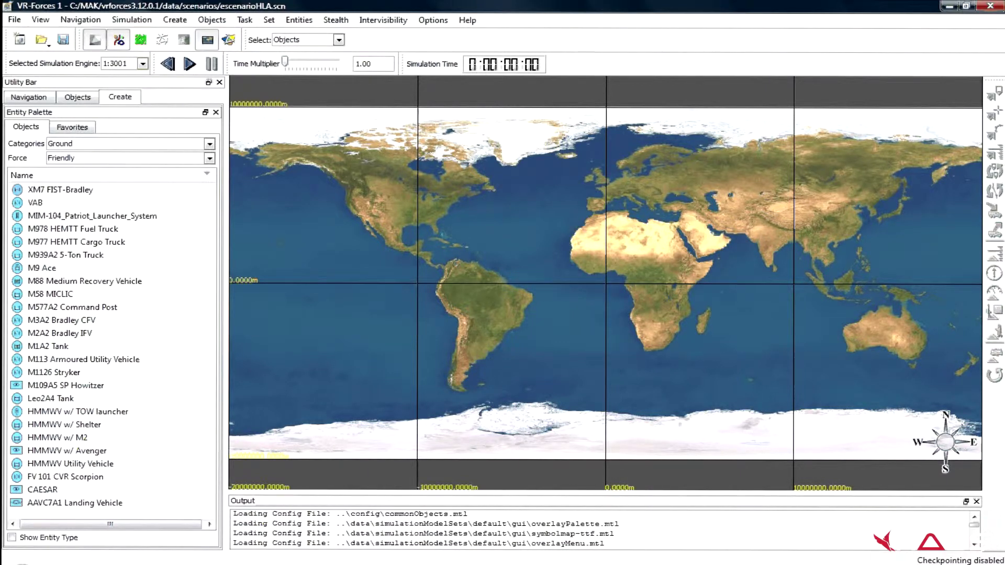
Step: Reduce the Map Test range in the RedHat5 virtual machine and open the Super Form in SIMDIS
key(alt+Tab)
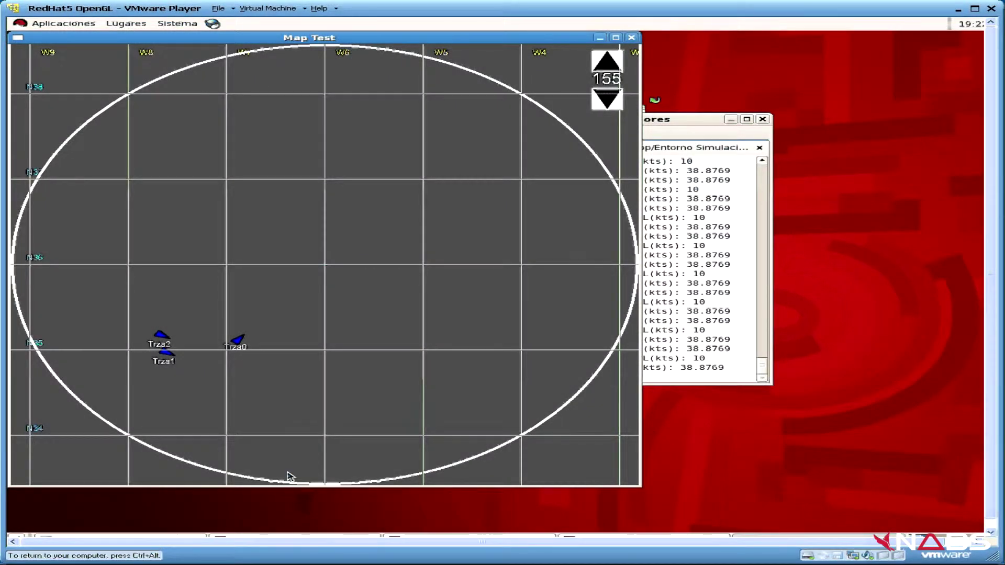
click(609, 100)
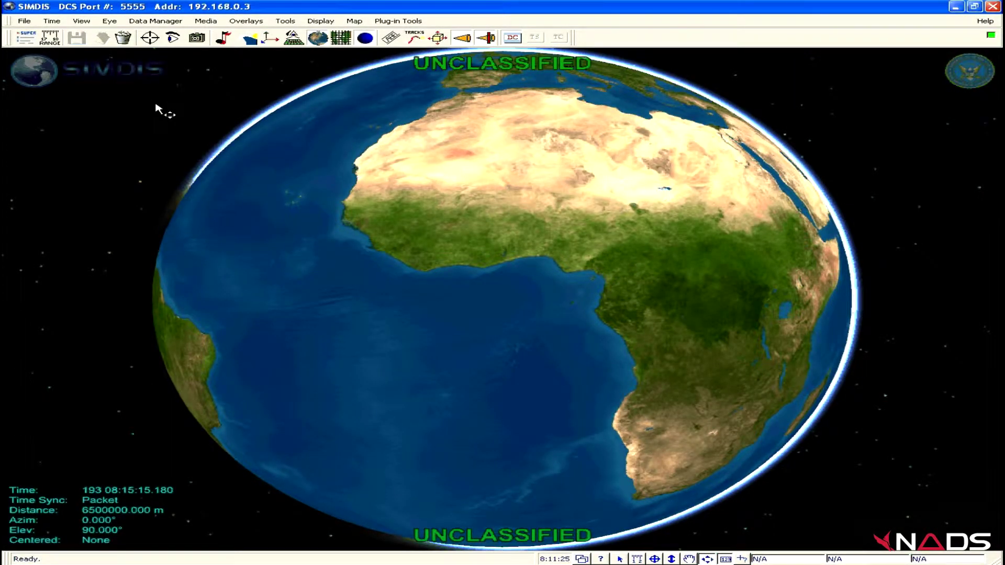
click(25, 40)
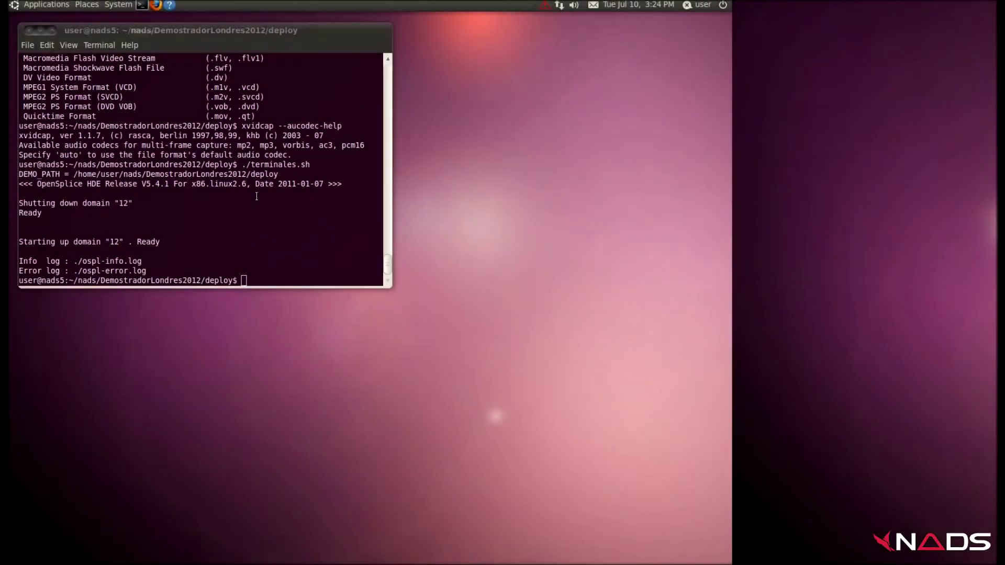
Step: Run ./terminales.sh in the deploy folder's terminal and arrange the CONECTOR_DIS, ACS and Simulation windows within the visible desktop
key(Up)
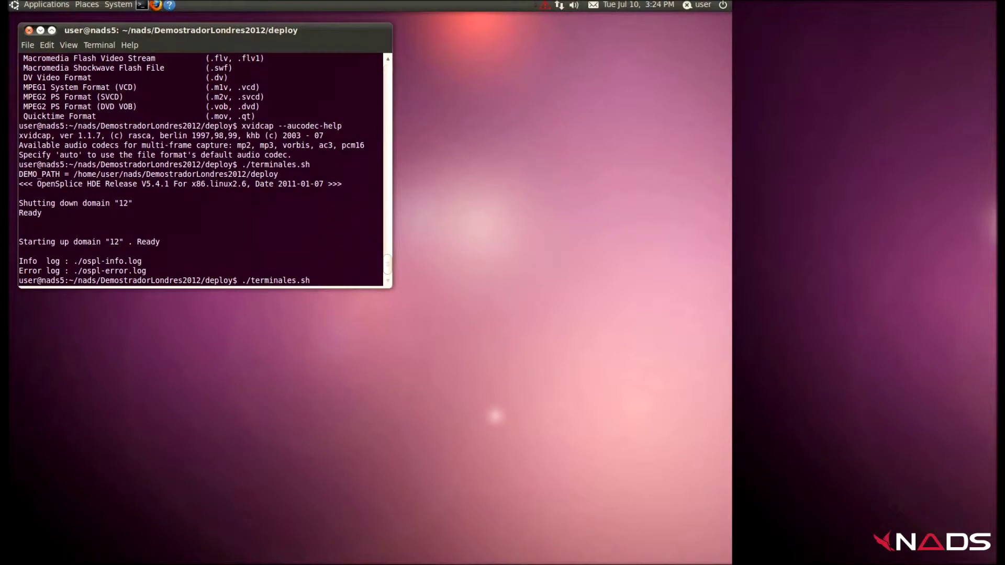
key(Return)
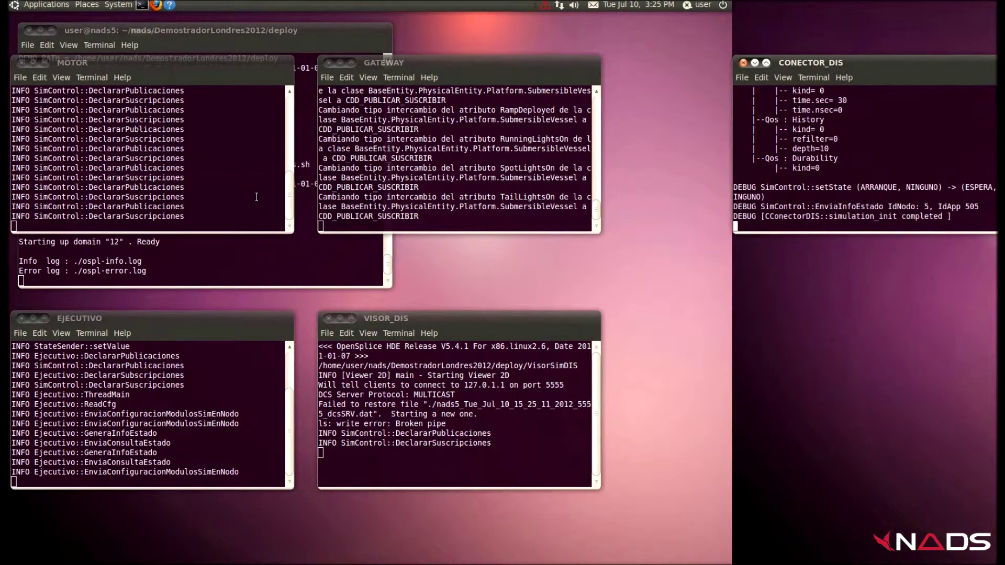
drag(890, 64, 782, 61)
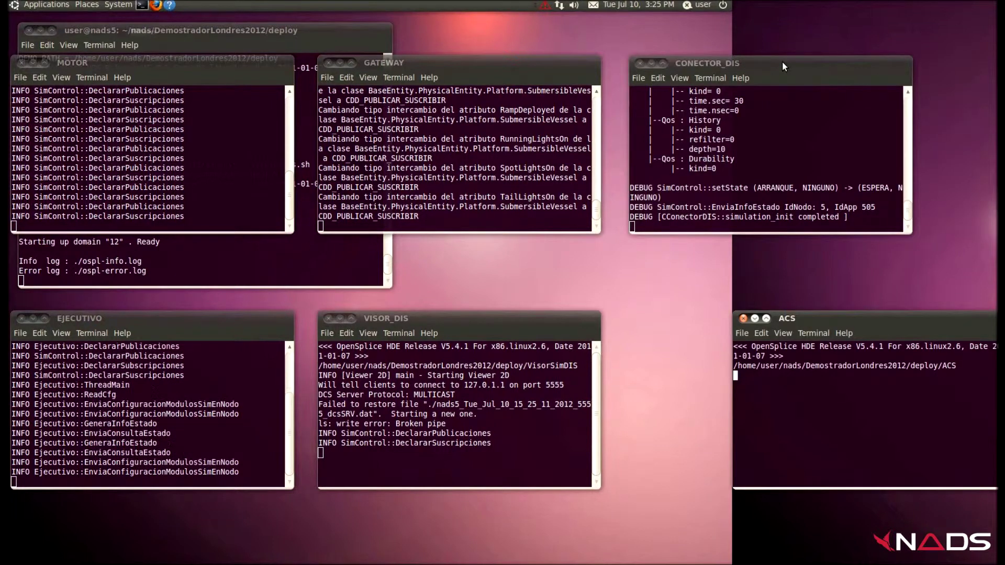
drag(766, 302, 733, 297)
drag(989, 96, 323, 128)
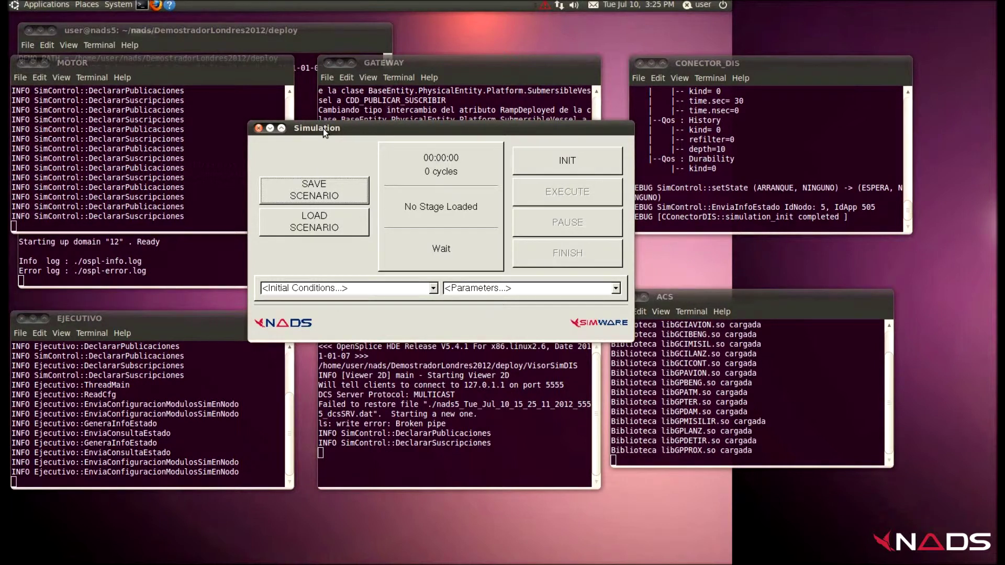
Step: Initialize the simulation and start its execution
click(553, 164)
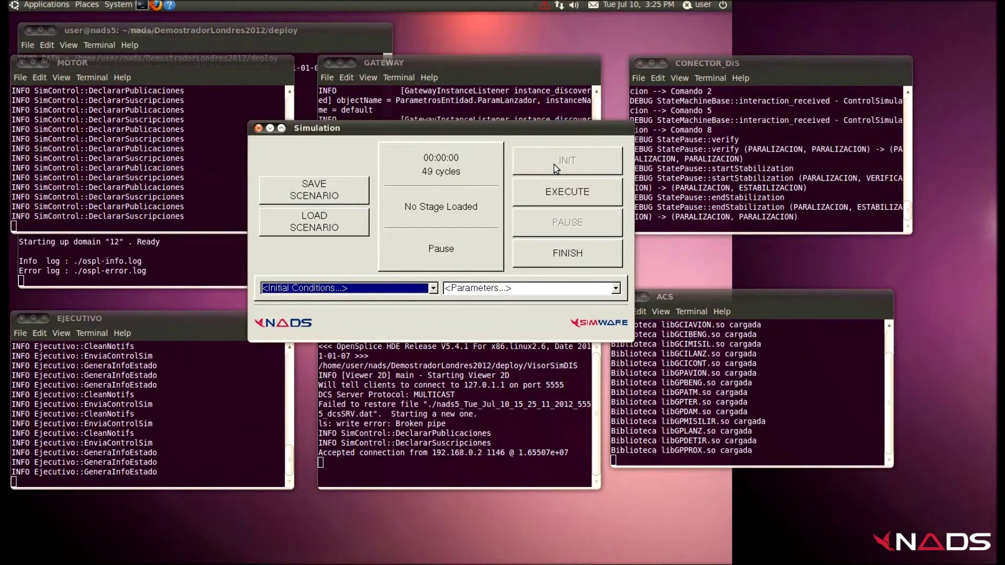
click(563, 195)
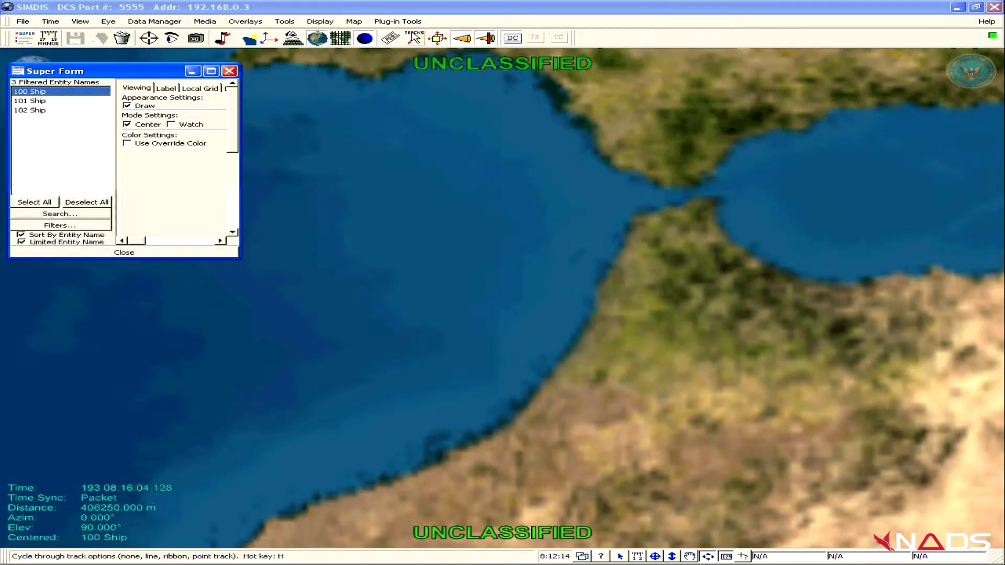
key(Escape)
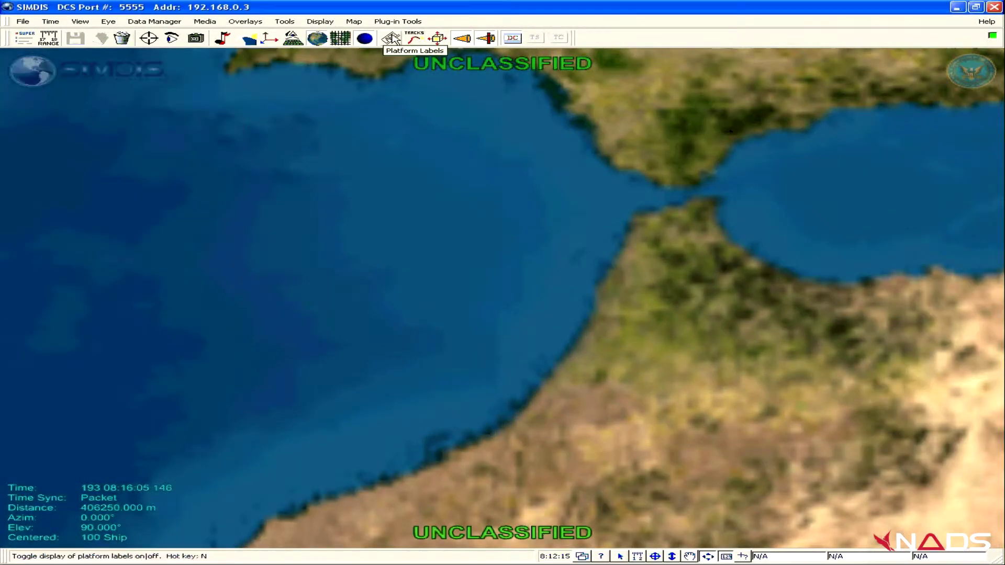
Step: Show the platform labels in SIMDIS and zoom in on 100 Ship to inspect its model
click(392, 38)
scroll(521, 264, up, 5)
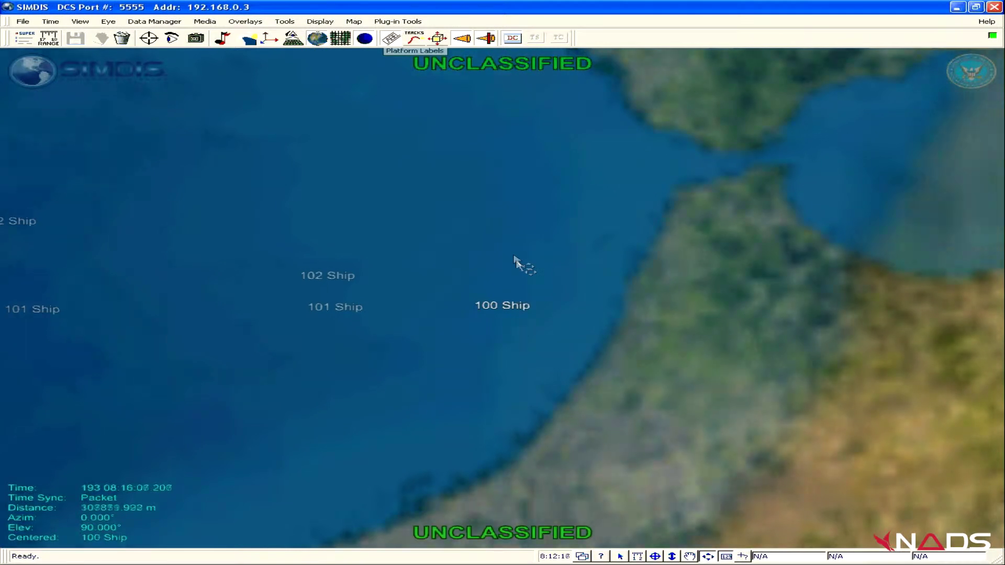
scroll(569, 344, up, 10)
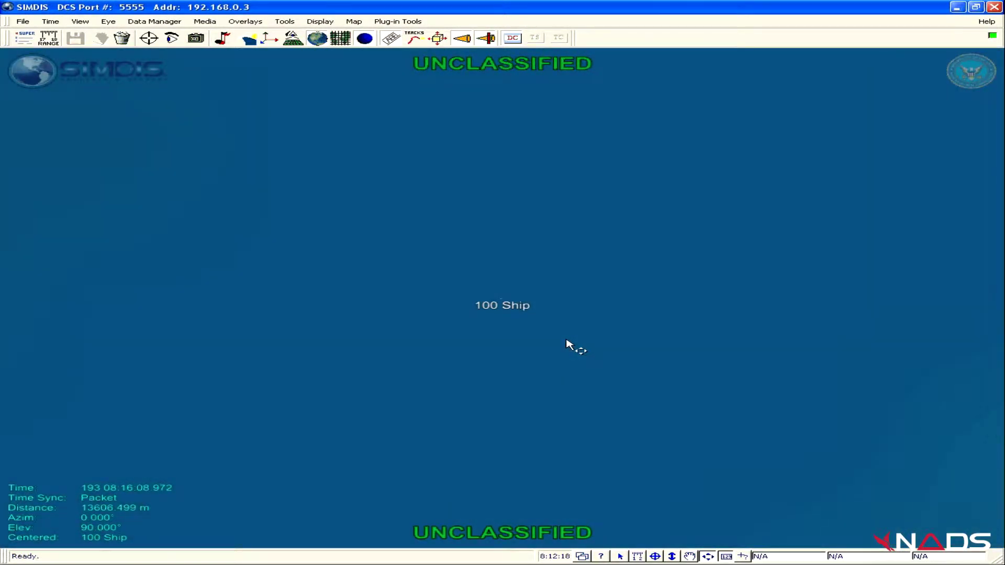
scroll(569, 345, up, 6)
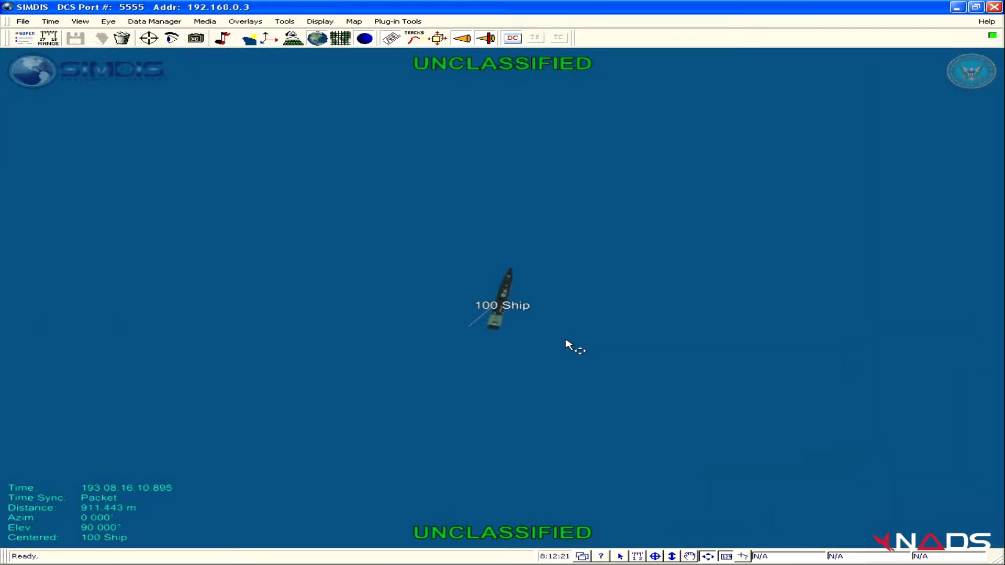
drag(549, 392, 693, 378)
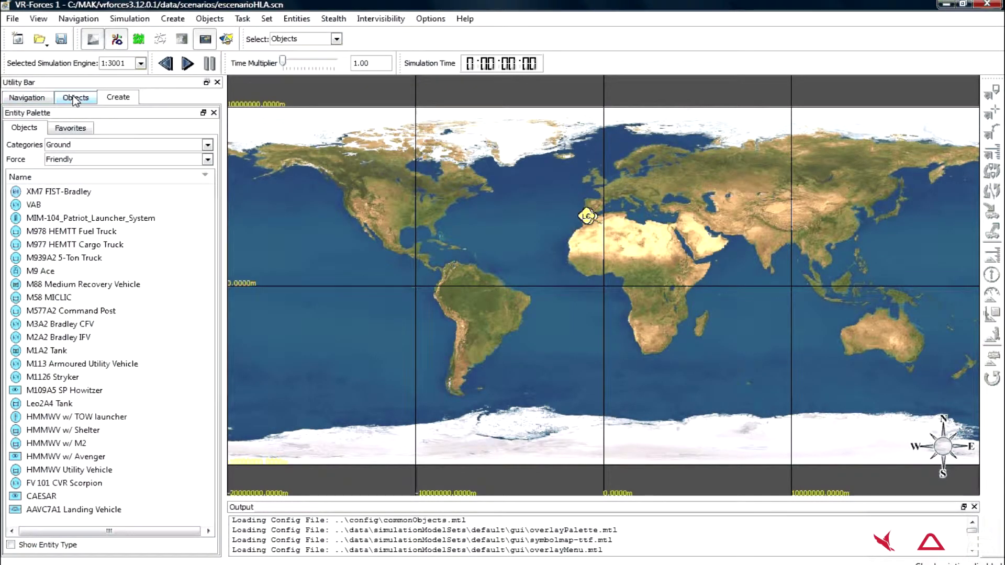
Step: Navigate the VR-Forces map to the ships in the Atlantic west of the Strait of Gibraltar
click(33, 97)
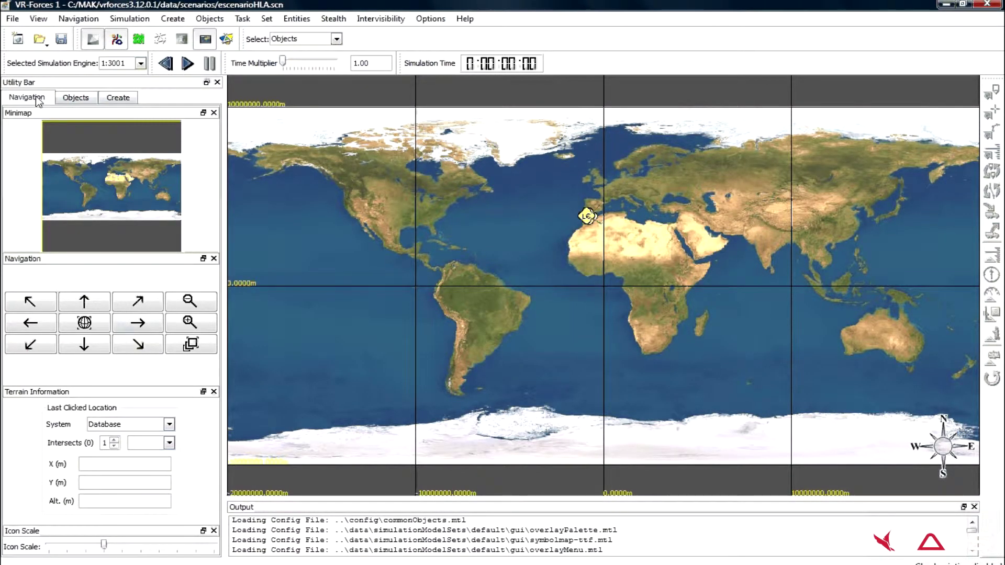
click(136, 324)
click(86, 304)
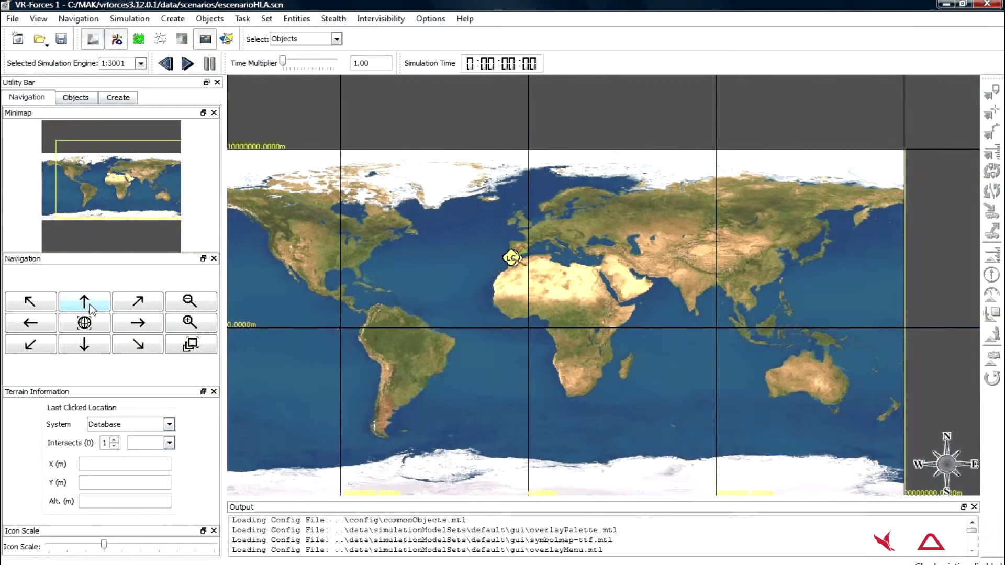
click(195, 330)
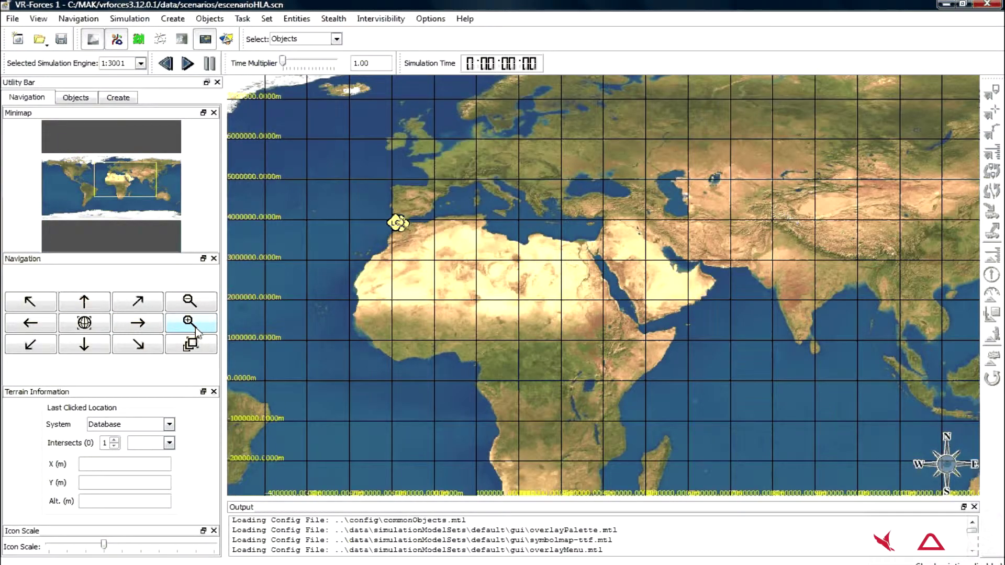
click(194, 329)
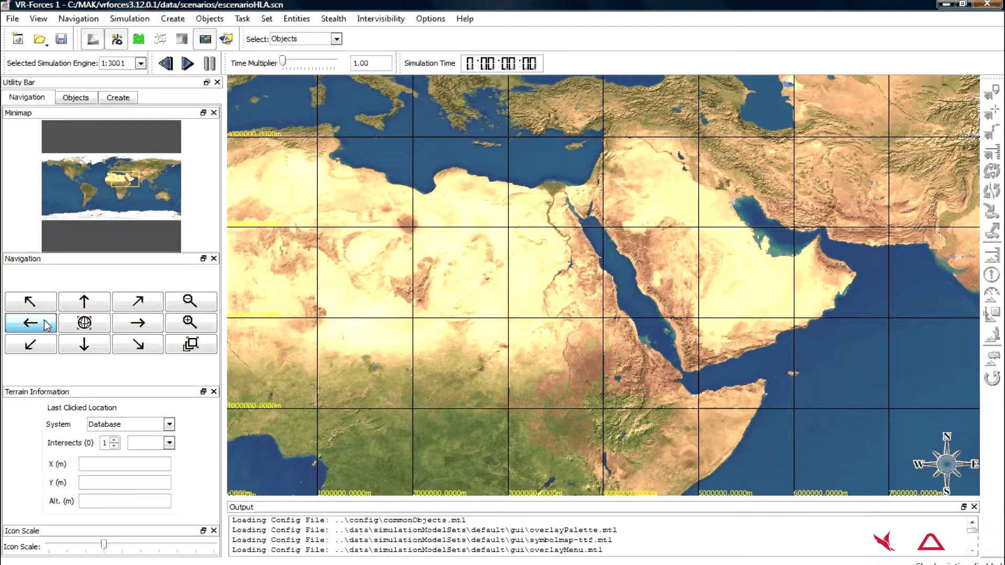
click(46, 324)
click(91, 301)
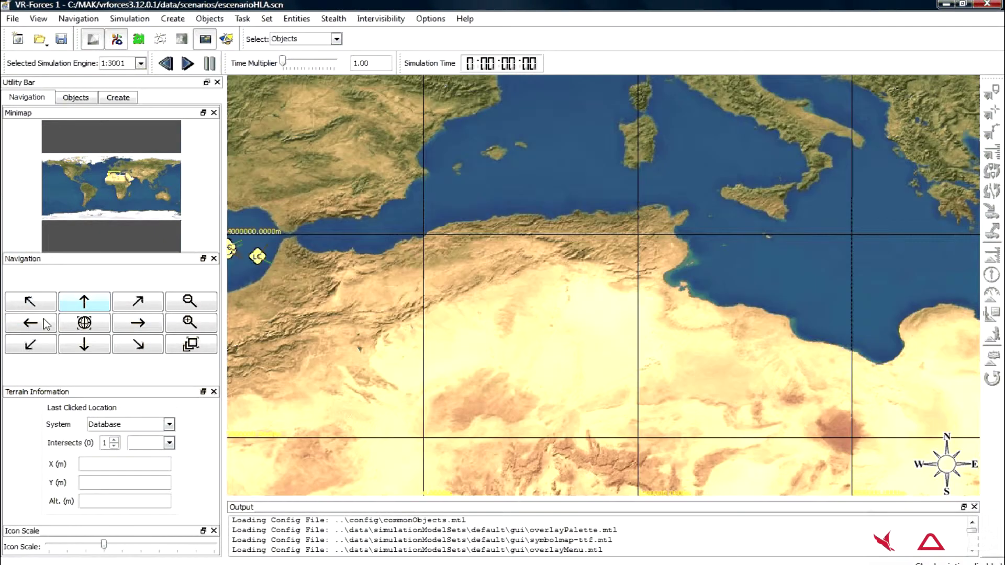
click(46, 325)
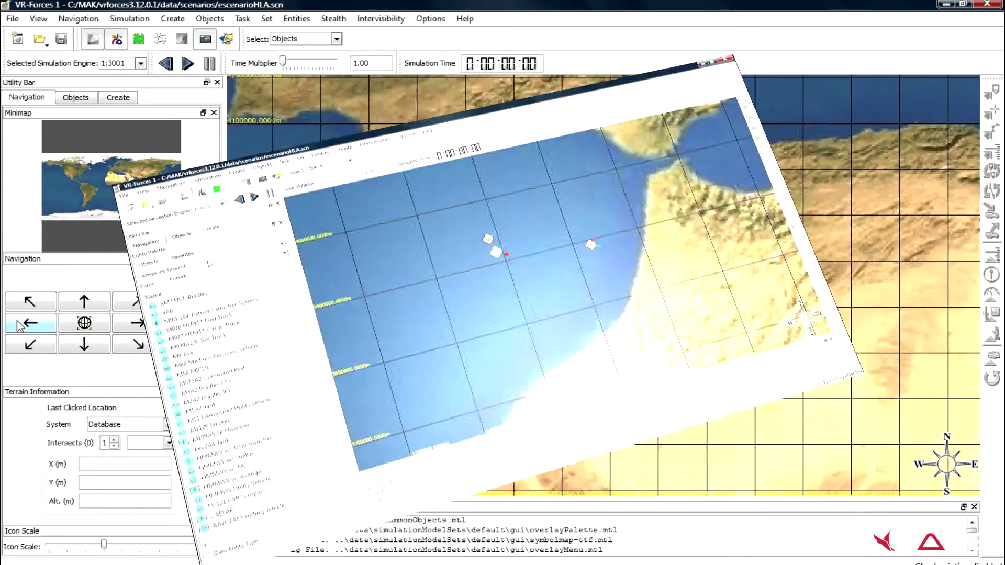
Step: Place one Friendly SSBN from the Subsurface category in the sea northwest of the easternmost ship
click(102, 143)
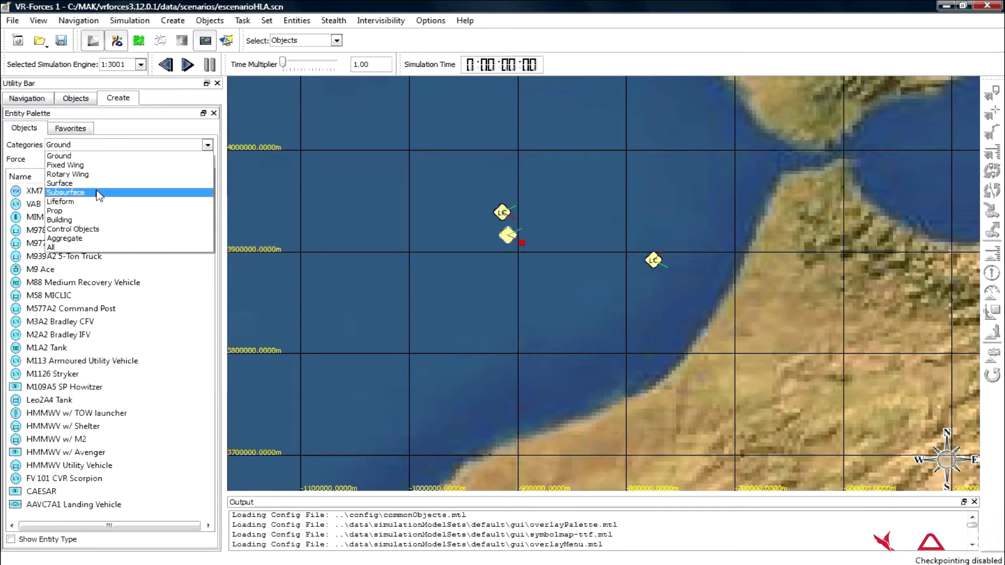
click(99, 193)
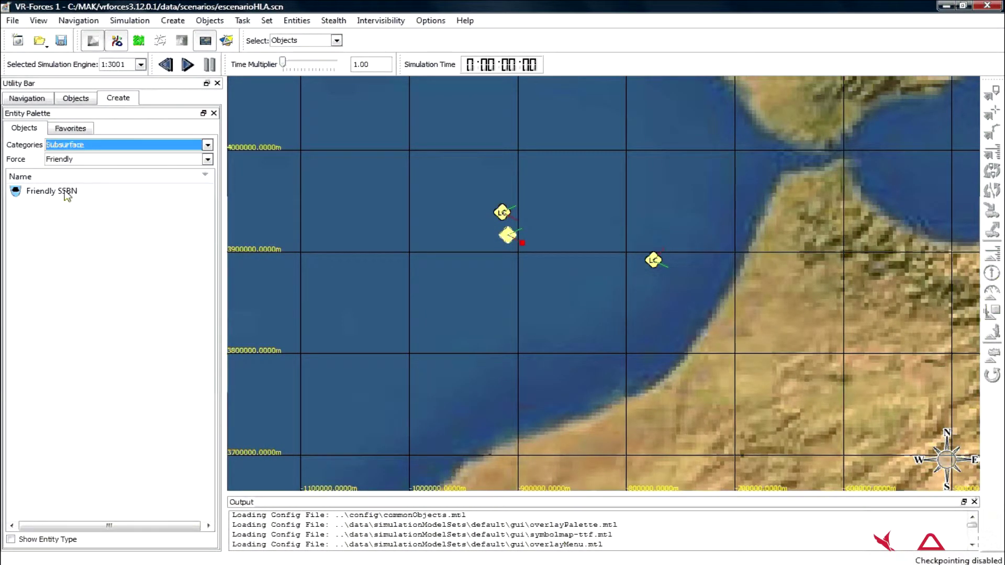
click(65, 192)
click(494, 224)
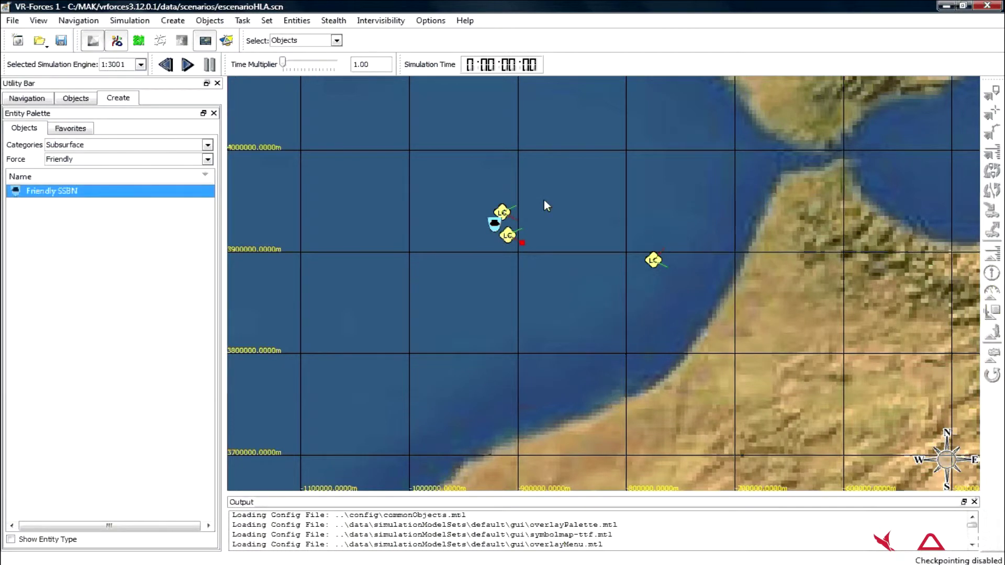
drag(544, 201, 621, 200)
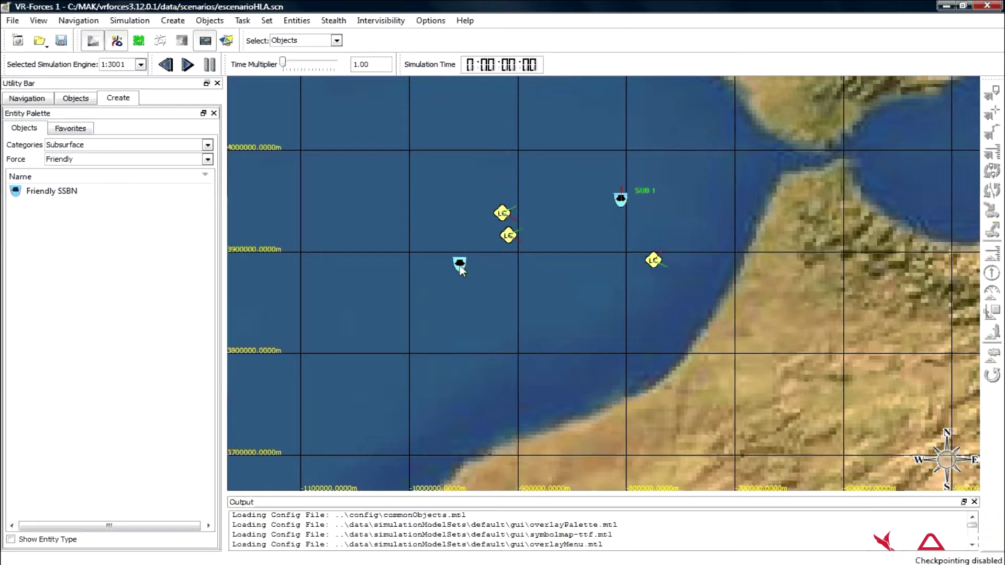
key(Escape)
Step: Create a waypoint with an auto-generated name northeast of the submarine, near the southern Spanish coast
right_click(717, 128)
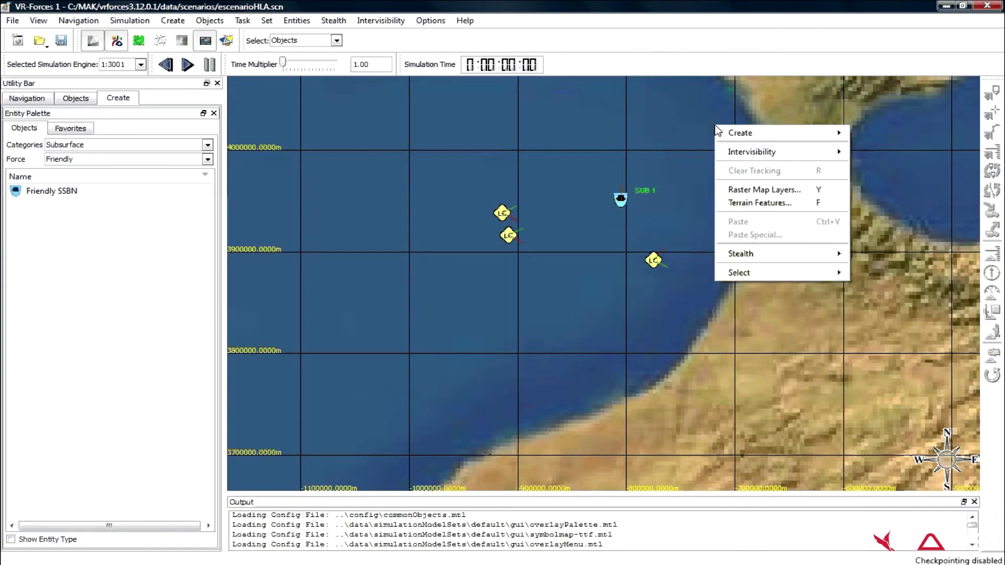
mouse_move(728, 136)
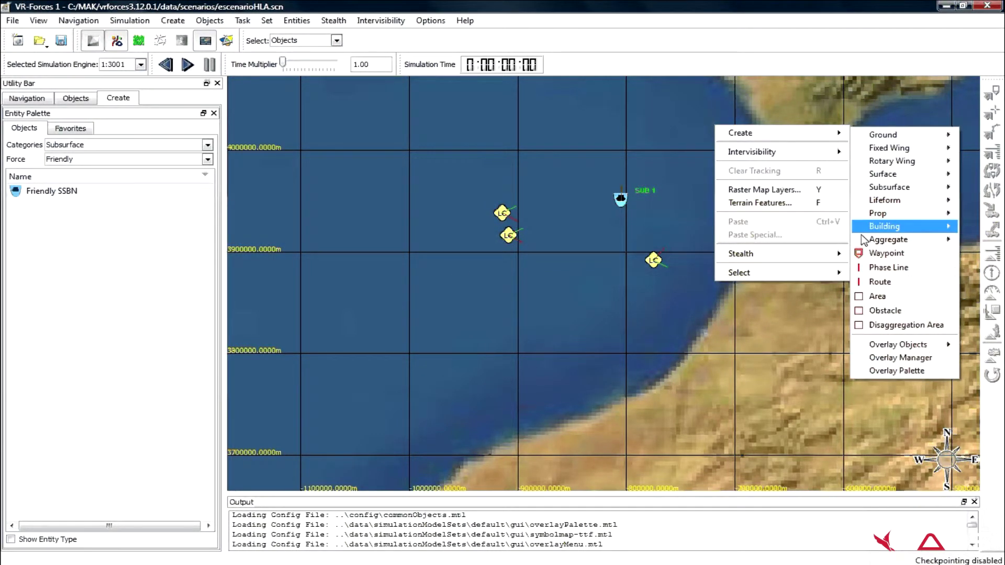
click(884, 254)
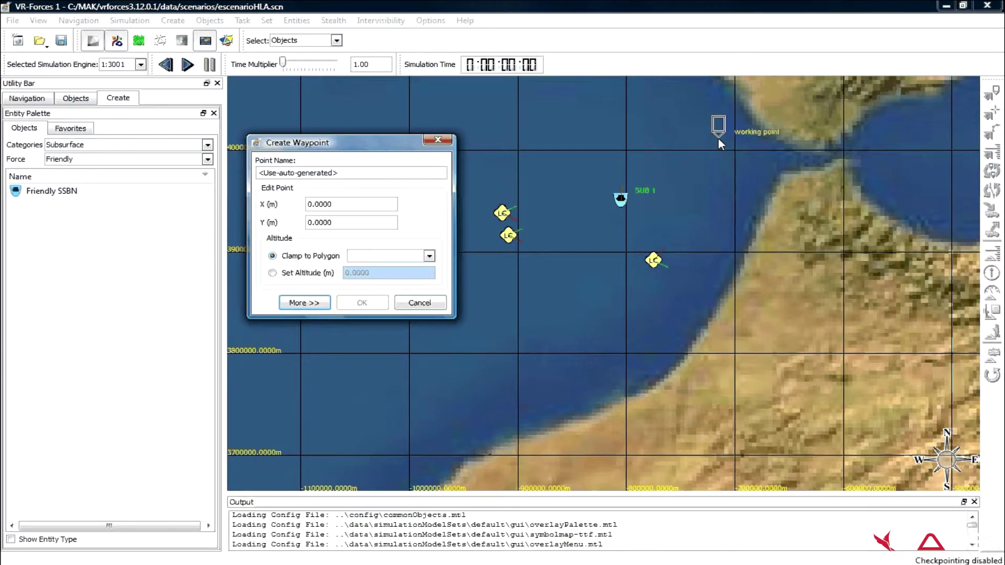
click(718, 137)
click(380, 303)
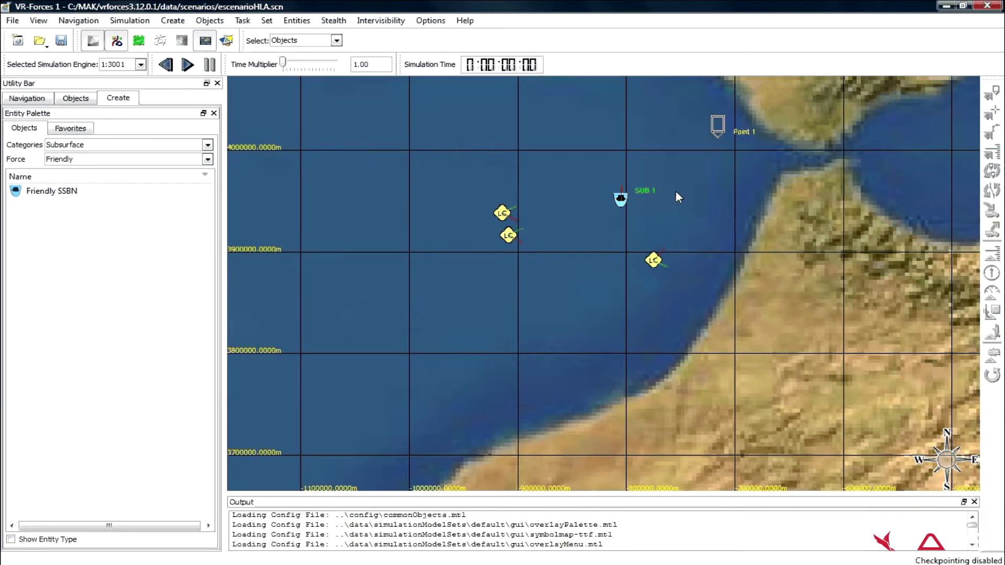
Step: Create a second waypoint with an auto-generated name east of the submarine, south of the first waypoint
right_click(684, 194)
mouse_move(687, 198)
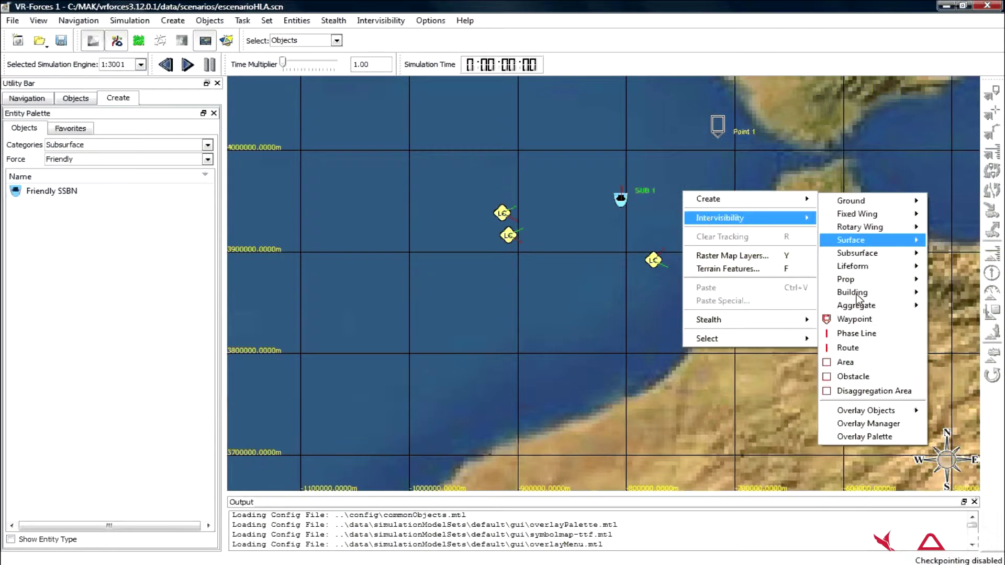
click(861, 320)
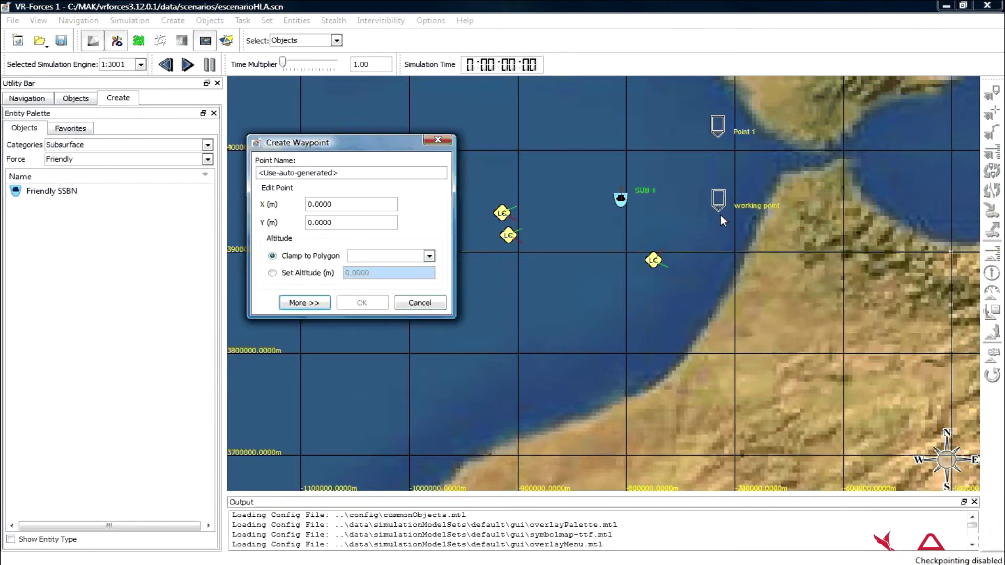
click(721, 216)
key(Return)
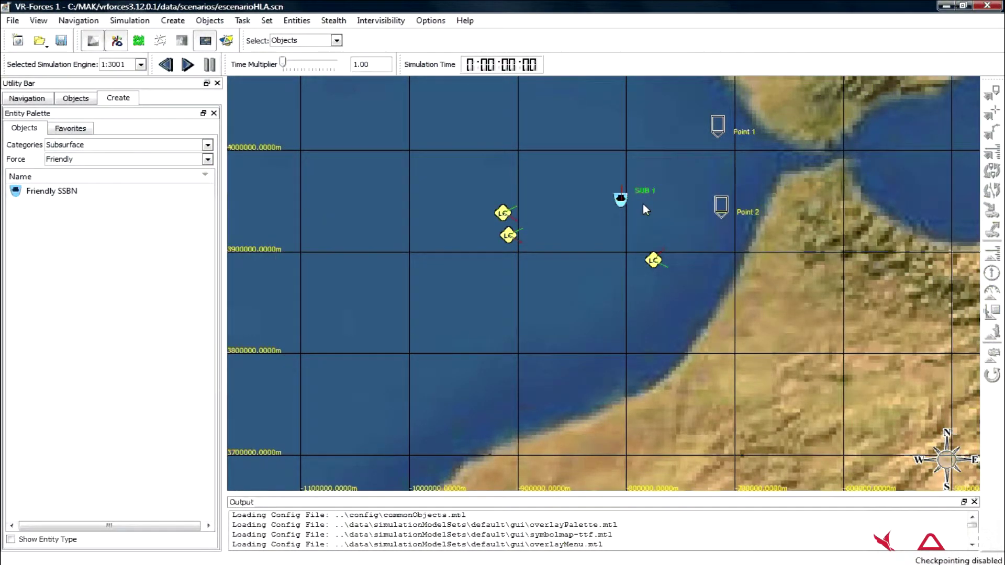
Step: Start a Patrol Between task for the submarine in VR-Forces and view the 2000 Submarine model in SIMDIS
click(623, 198)
right_click(625, 198)
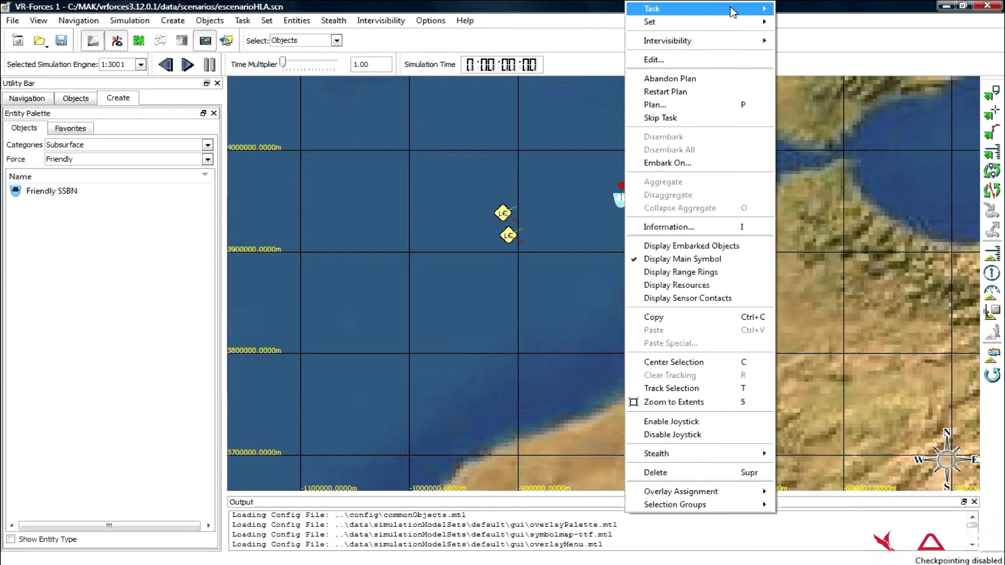
mouse_move(733, 13)
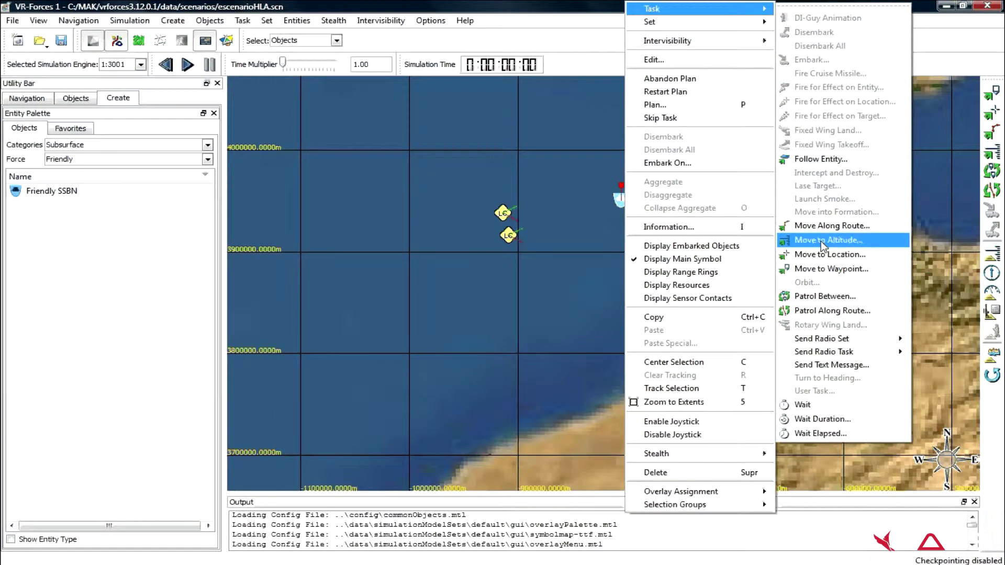
click(819, 294)
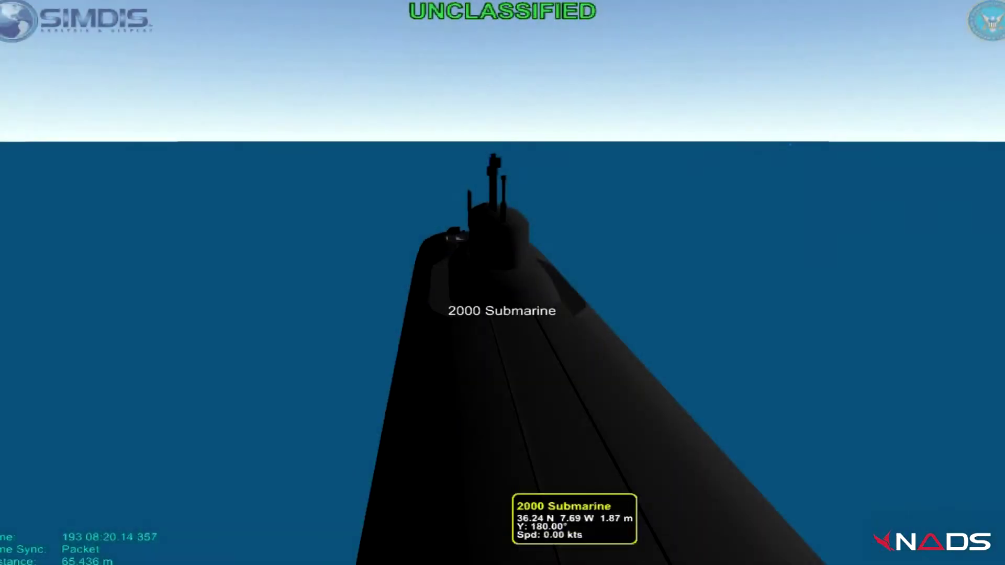
drag(839, 528, 568, 458)
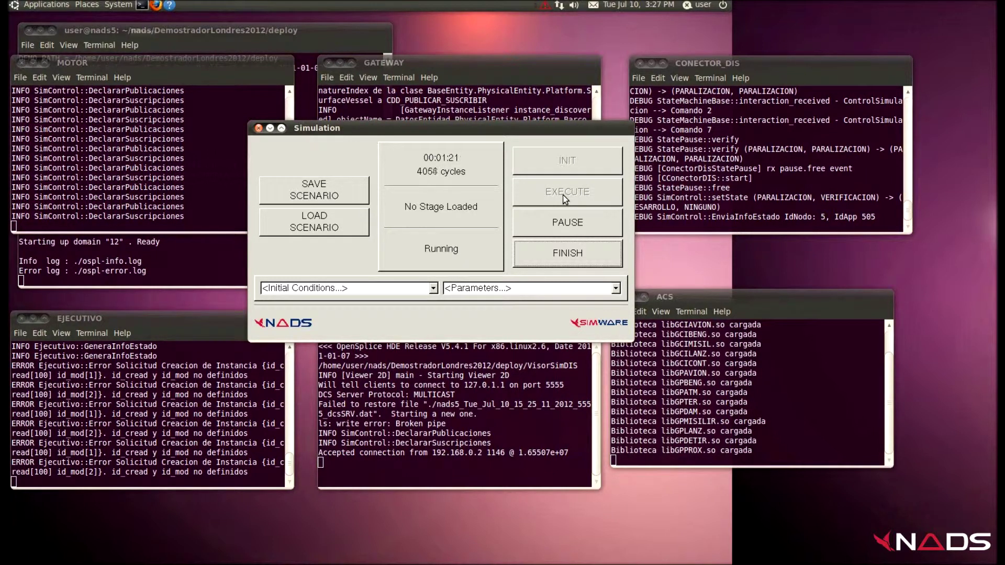
Step: Switch to the Simware simulation control, open the Avion initial conditions and create an instance named Plane1
click(385, 291)
click(374, 313)
drag(567, 205, 383, 34)
click(394, 59)
text(P)
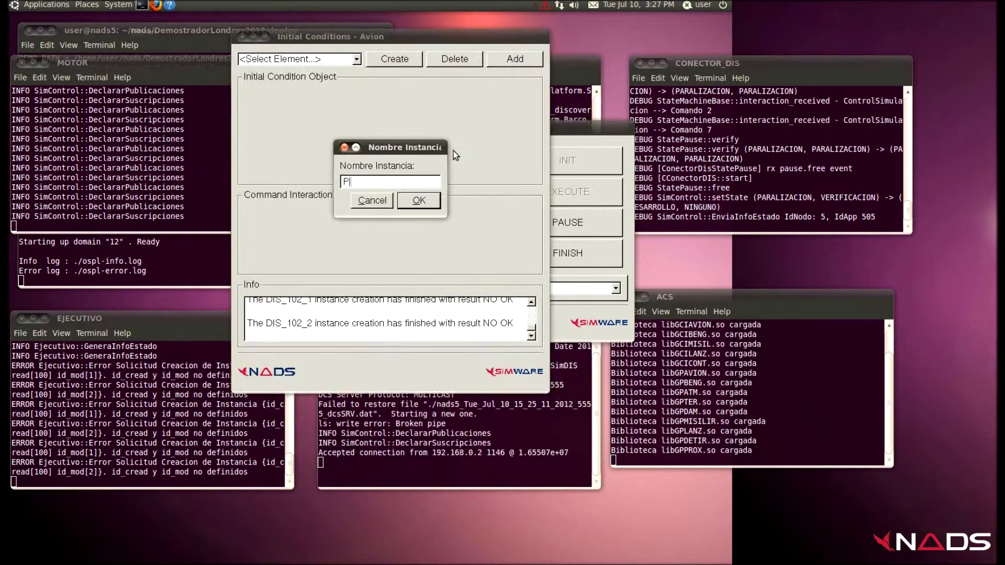
text(lane1)
key(Return)
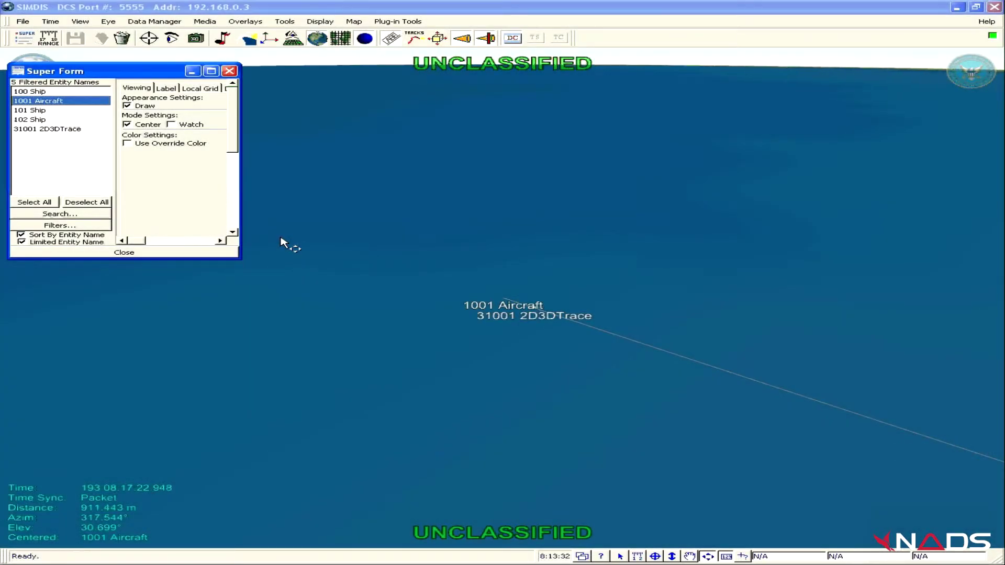
Step: Switch to SIMDIS and zoom in on 1001 Aircraft to inspect its model
scroll(300, 282, up, 10)
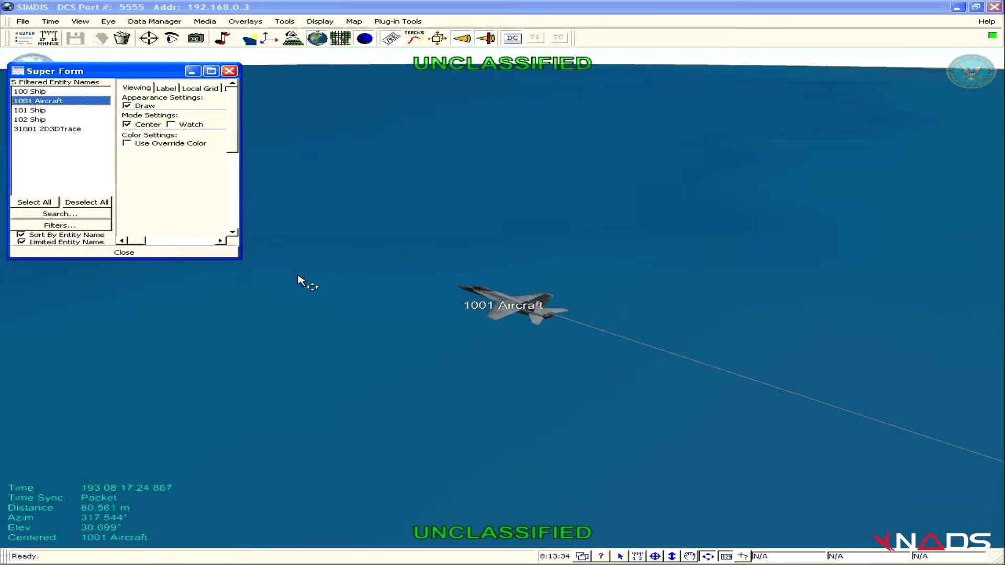
drag(561, 403, 499, 408)
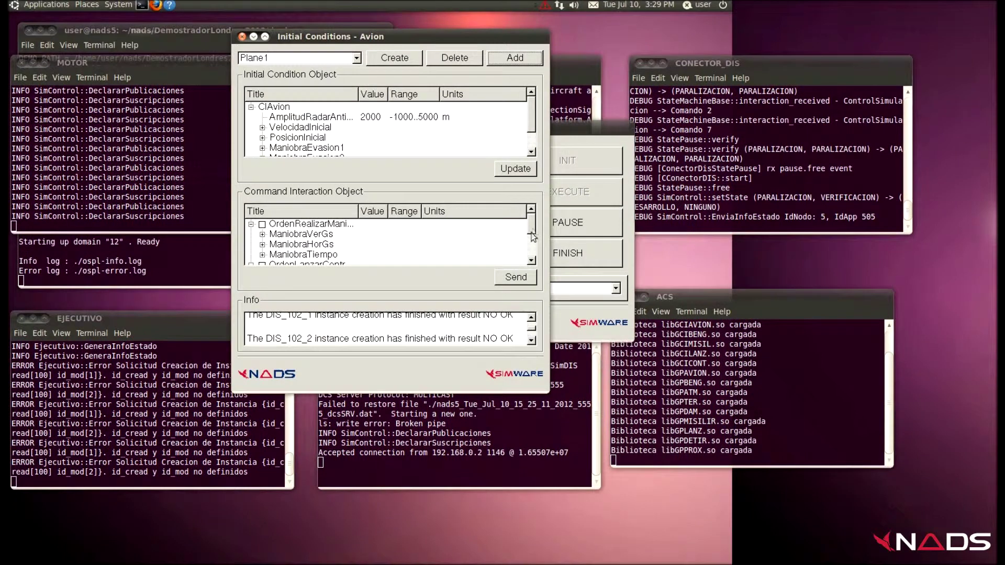
Step: In Simware, enable the OrdenLanzarContr... countermeasure order for Plane1, set LanzarBeng to 1 and send it
drag(531, 231, 531, 252)
click(262, 224)
double_click(360, 244)
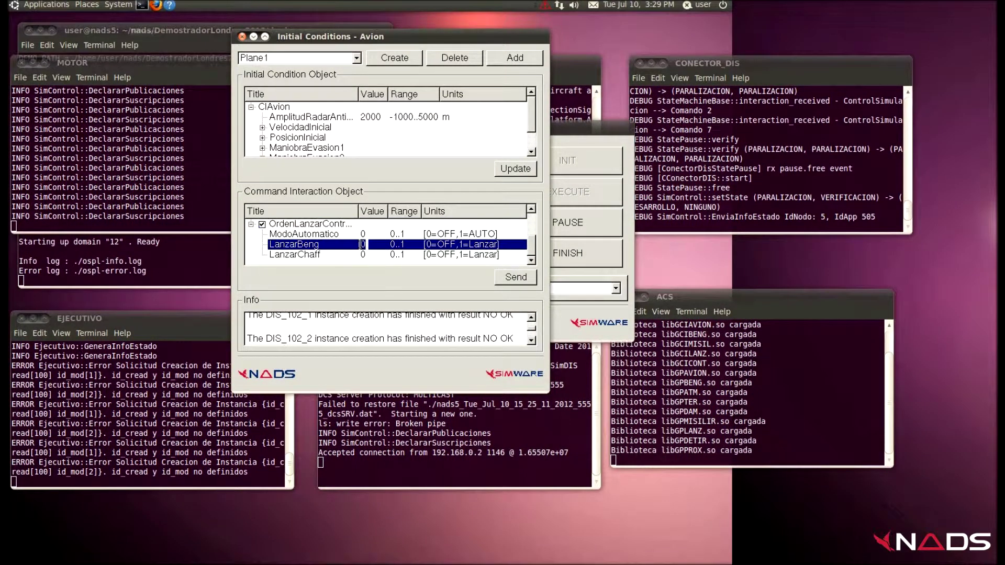
text(1)
click(515, 278)
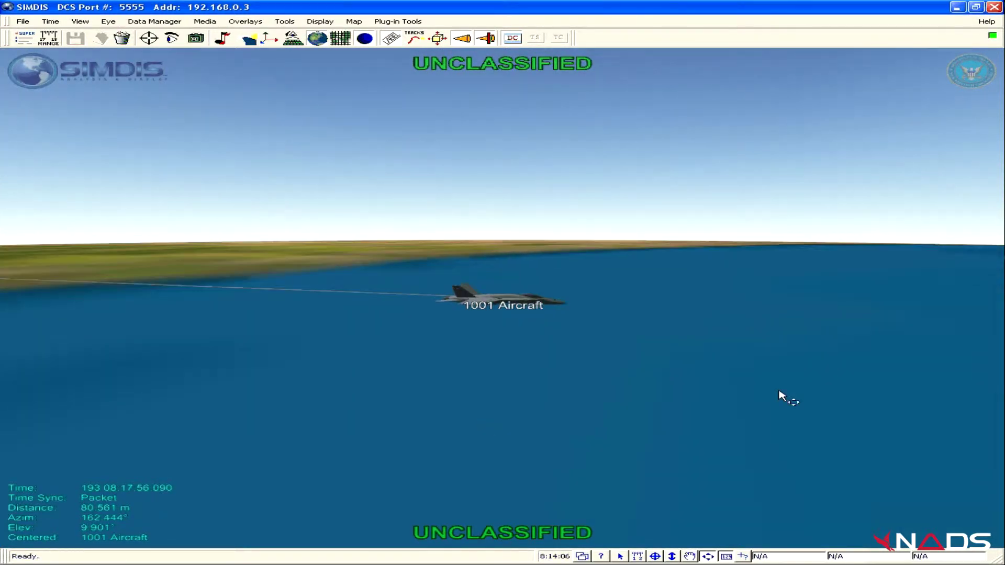
Step: Switch to SIMDIS and examine 1001 Aircraft and its countermeasure traces up close from another angle
scroll(502, 370, up, 2)
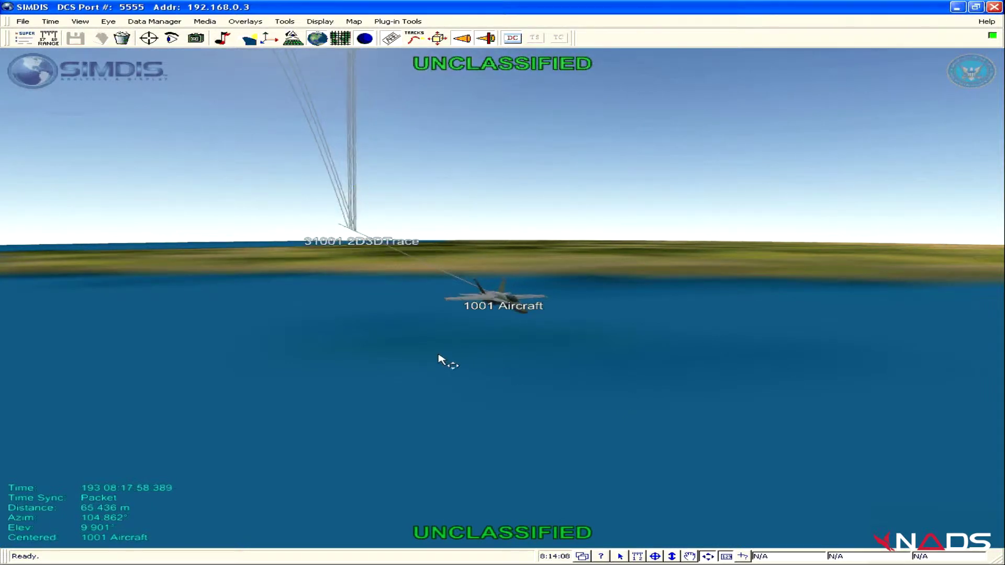
drag(438, 355, 437, 373)
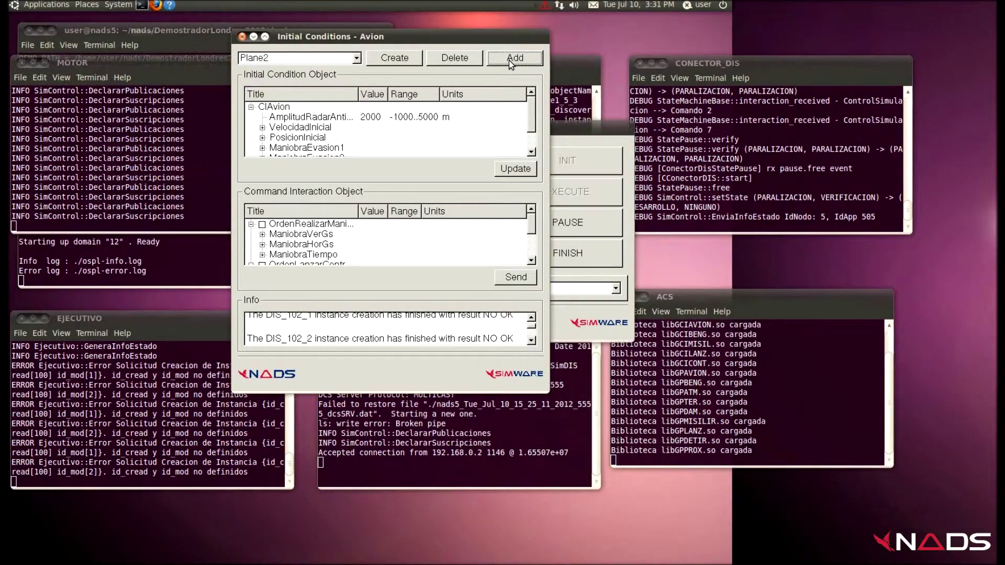
Step: Return to Simware, close the Avion initial conditions and create a Lanzador instance named Launcher1
click(242, 38)
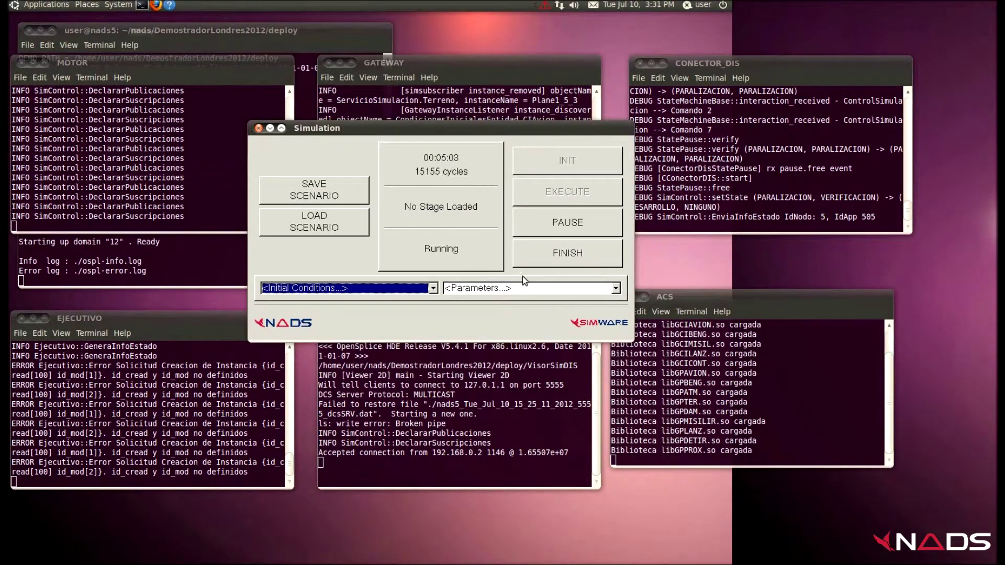
click(433, 289)
click(386, 341)
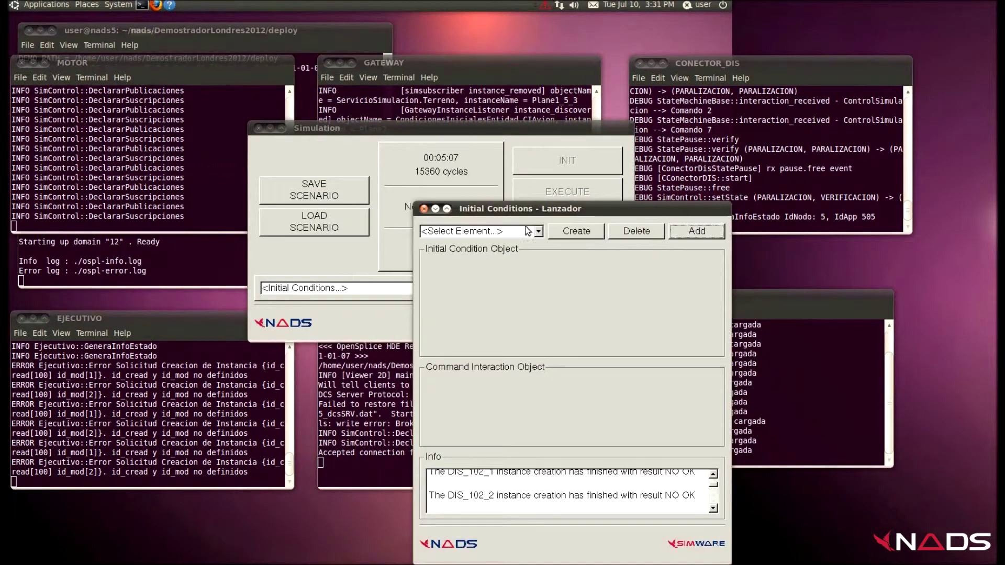
click(363, 106)
text(Launcher1)
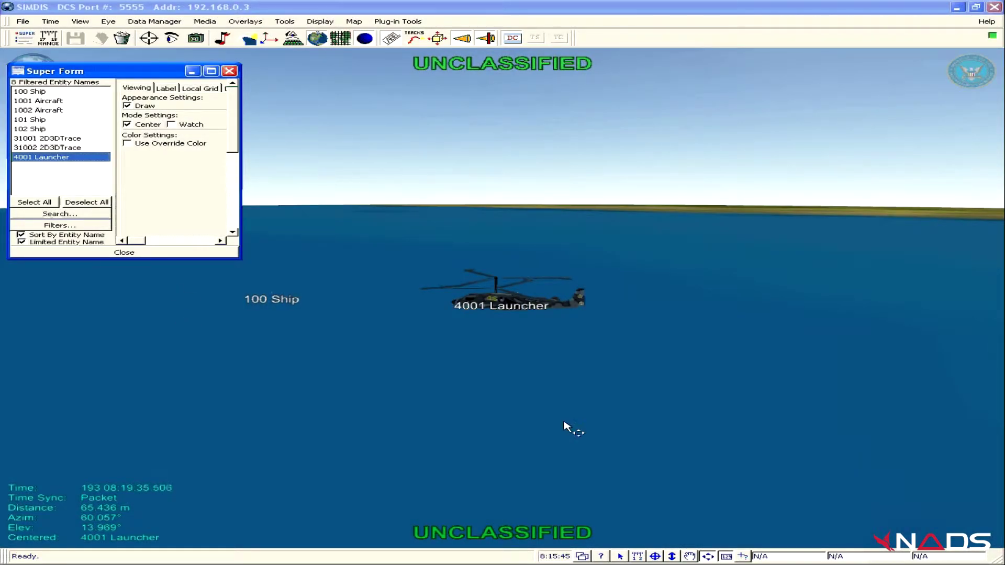
Step: Switch to SIMDIS and inspect the 4001 Launcher helicopter from several sides
drag(190, 396, 437, 467)
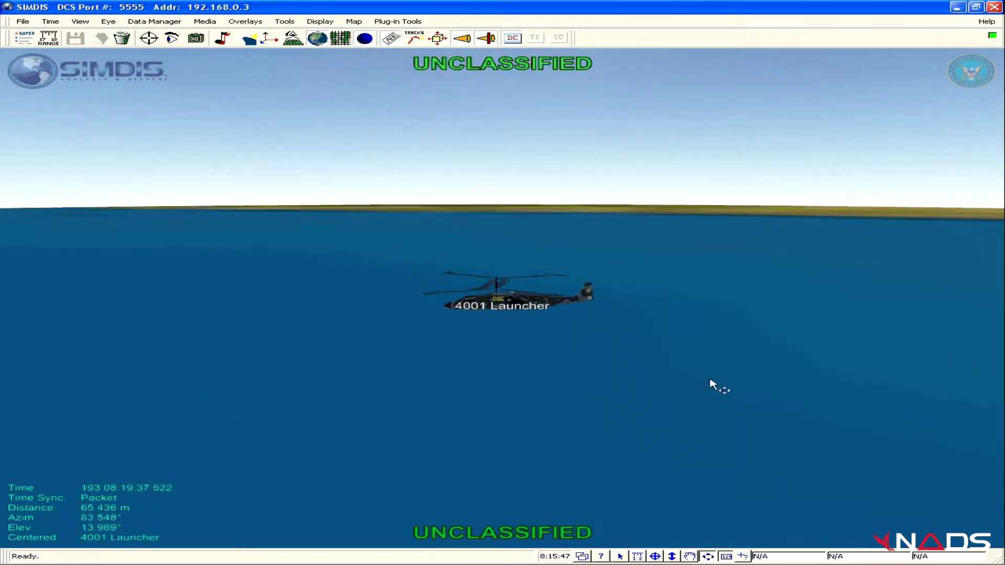
drag(712, 386, 391, 366)
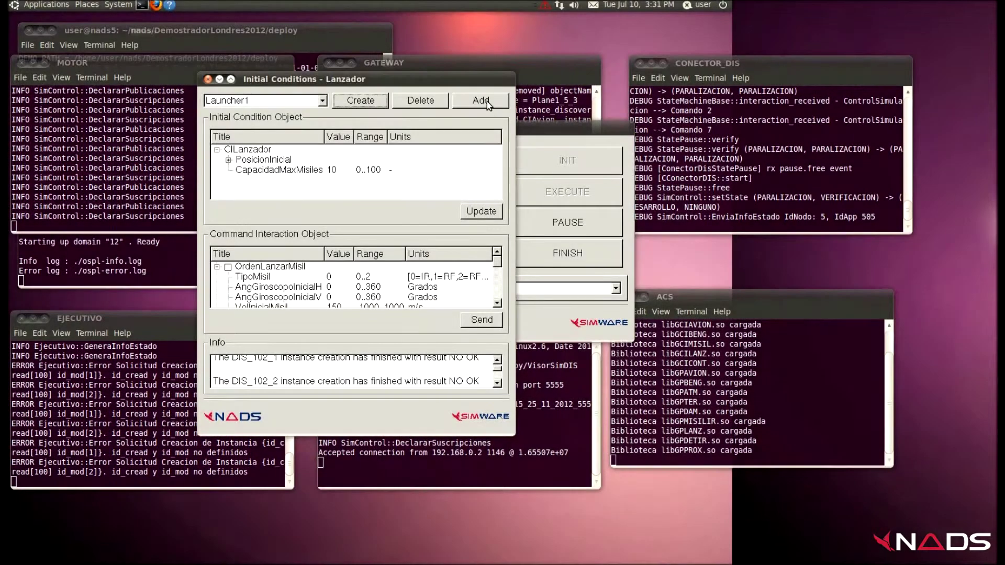
Step: In Simware, add Launcher1 to the simulation, enable its OrdenLanzarMisil order and send it
click(486, 103)
click(229, 269)
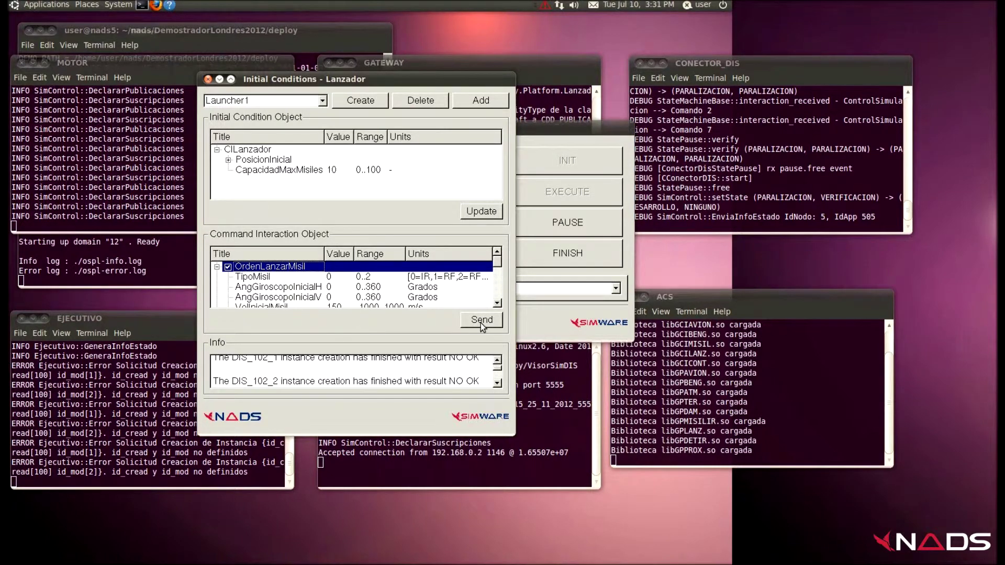
click(481, 320)
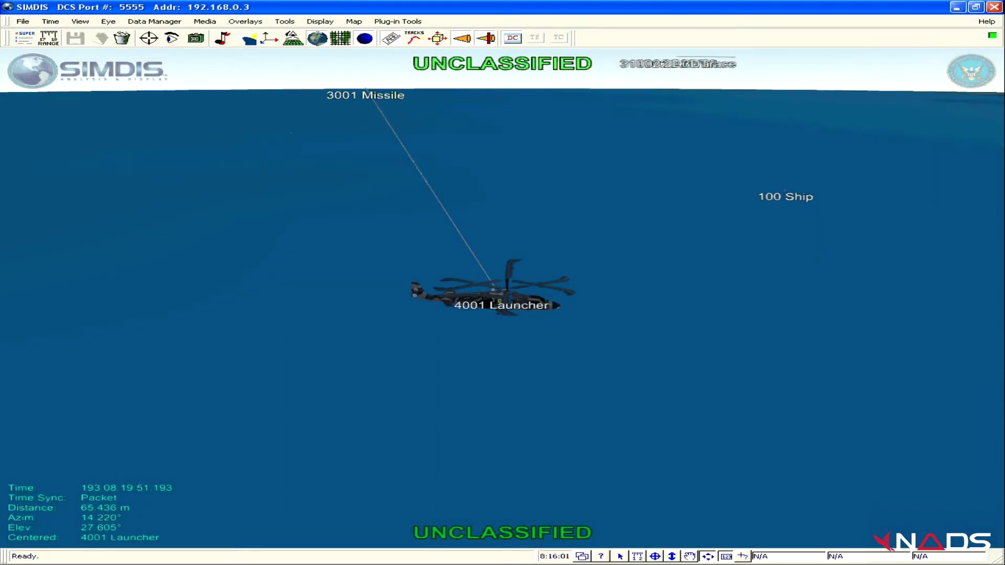
Step: Switch to SIMDIS, examine the missile's path from 4001 Launcher and center the view on 3001 Missile
mouse_move(421, 263)
drag(419, 258, 483, 390)
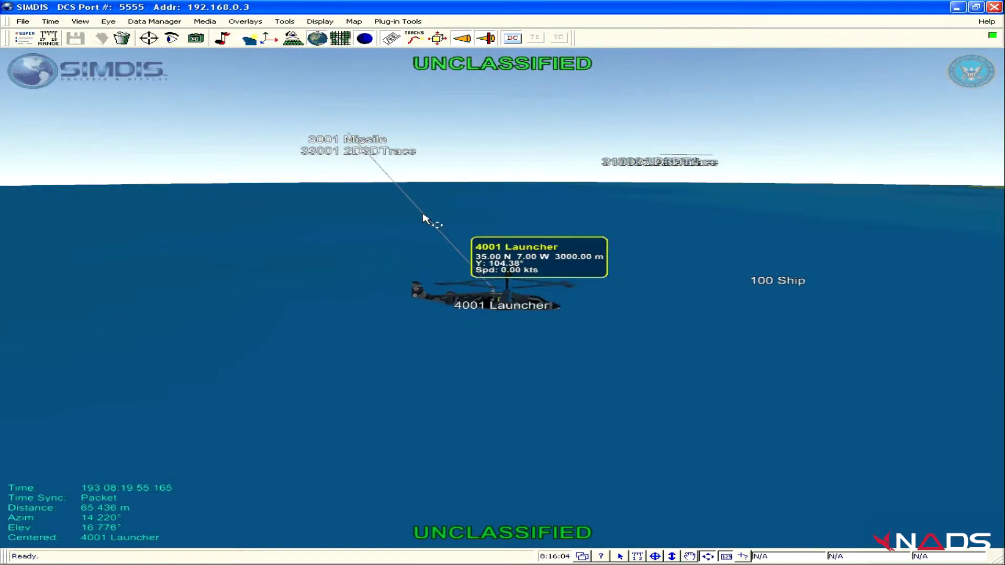
key(c)
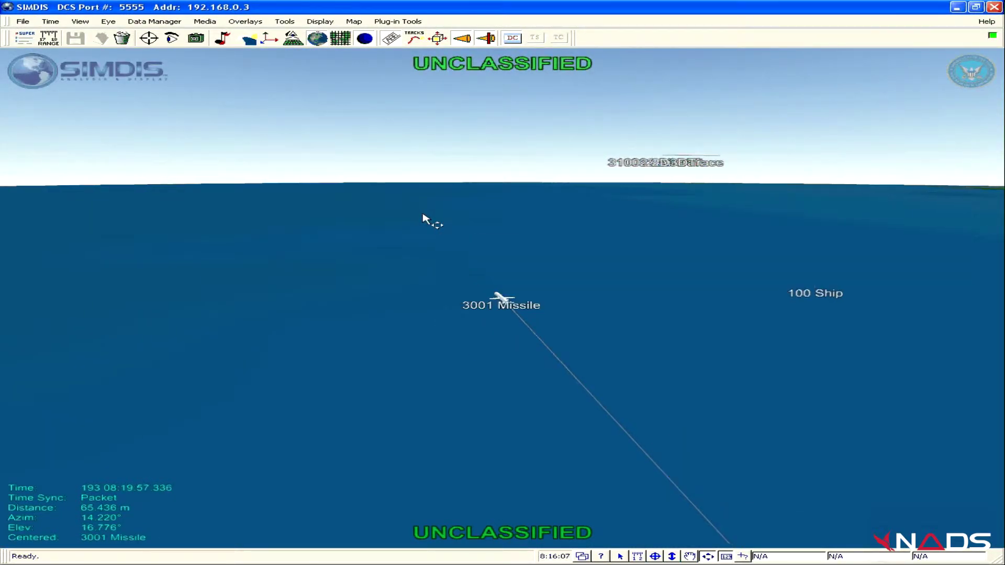